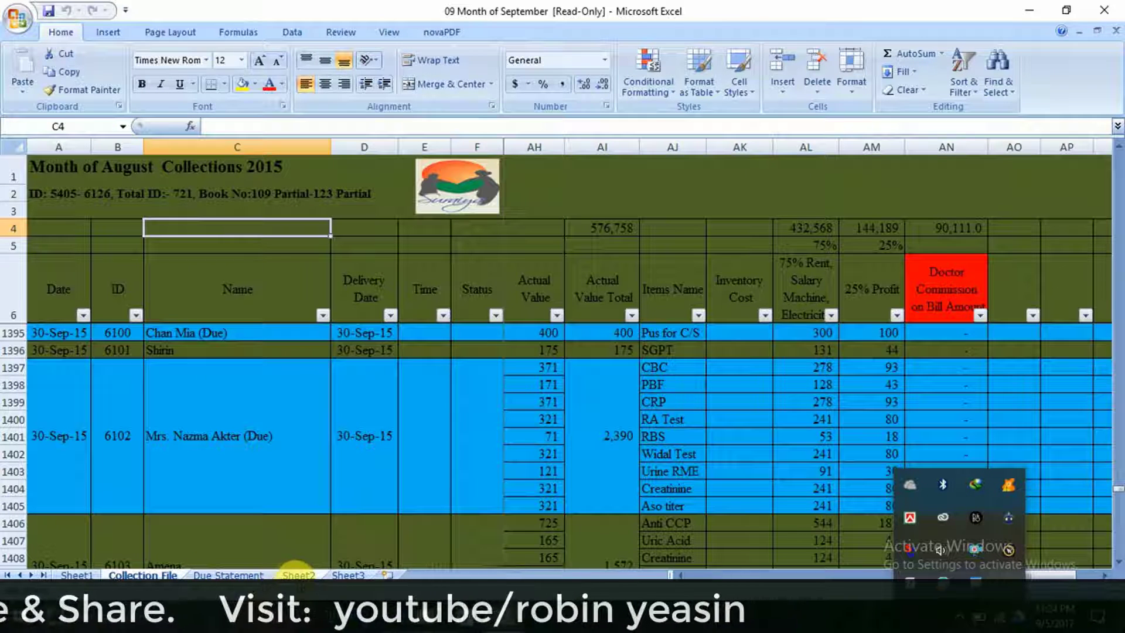
click(348, 574)
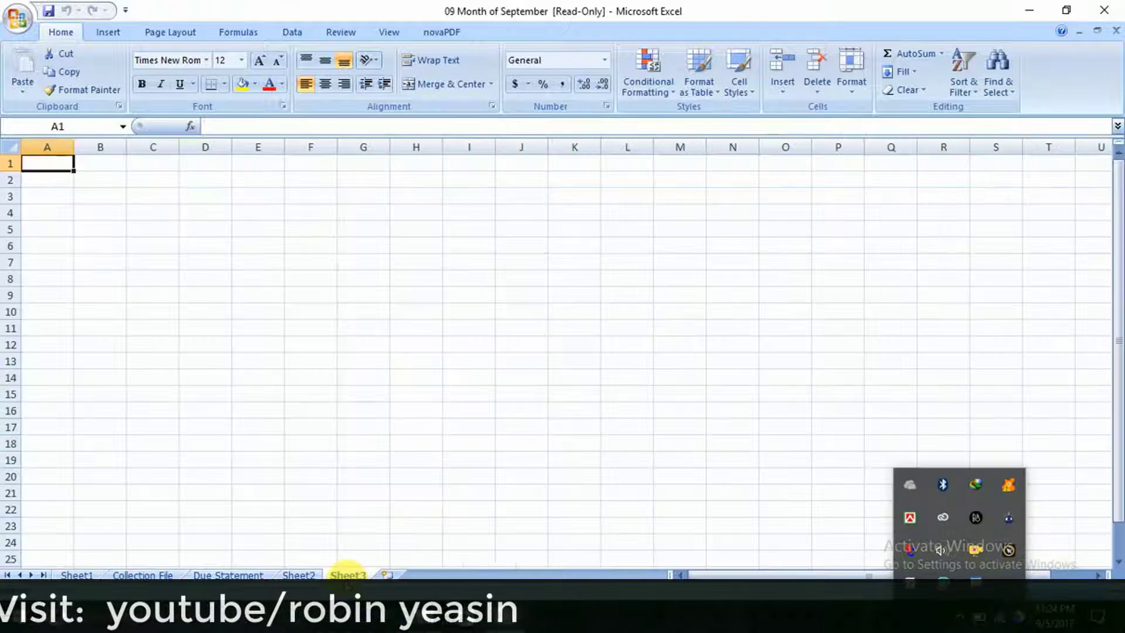
click(299, 574)
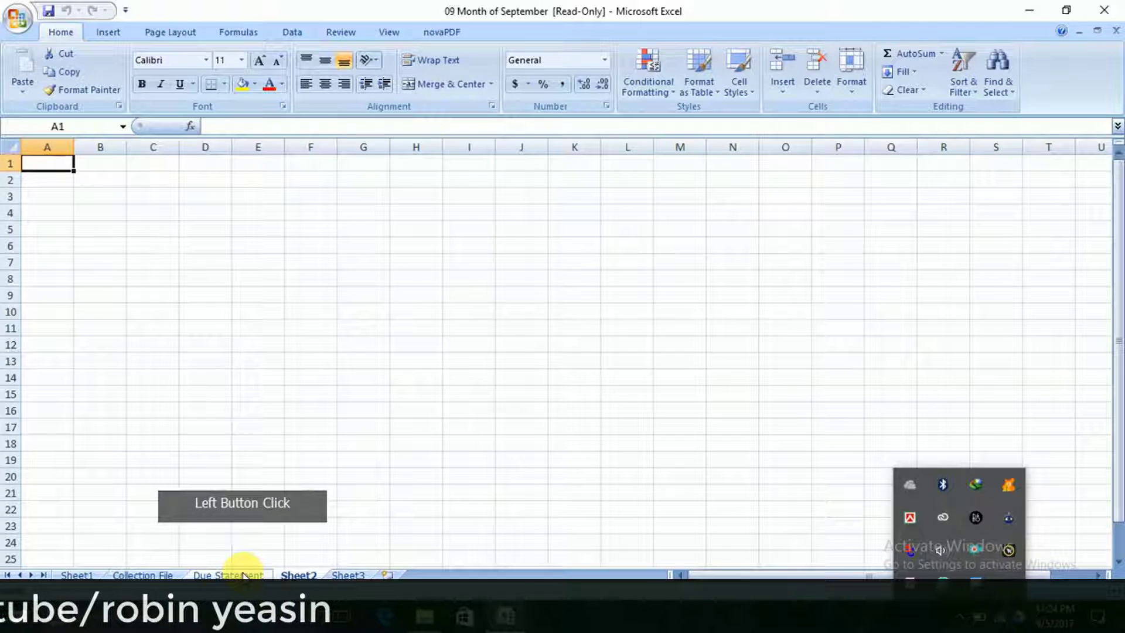
click(248, 575)
click(168, 575)
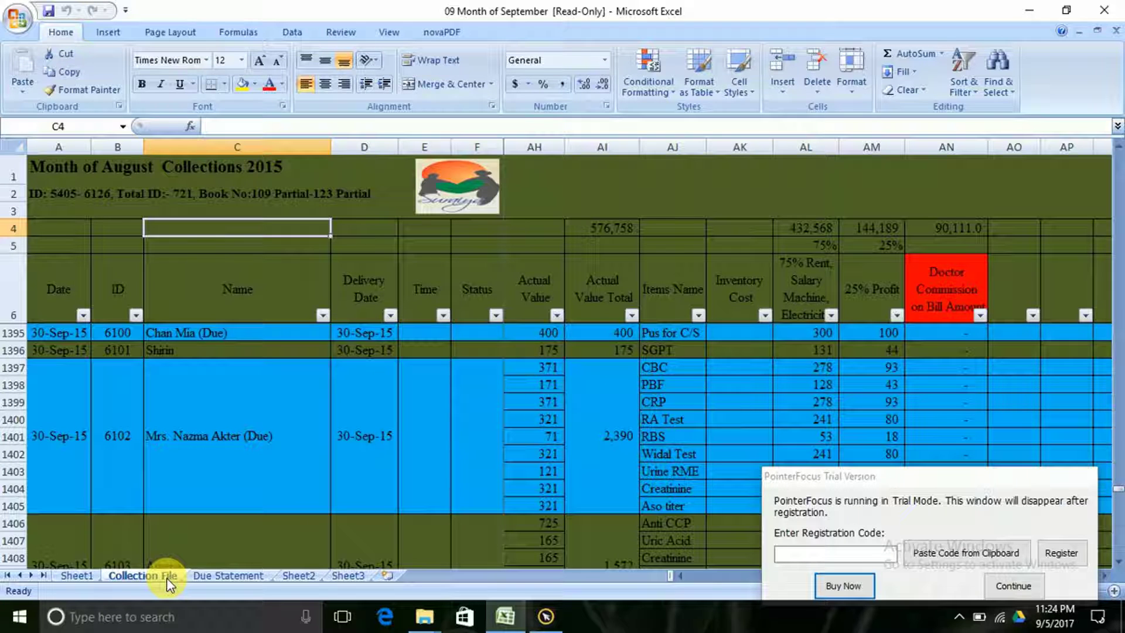
Open the Move or Copy dialog for the Collection File sheet from its tab menu
right_click(167, 578)
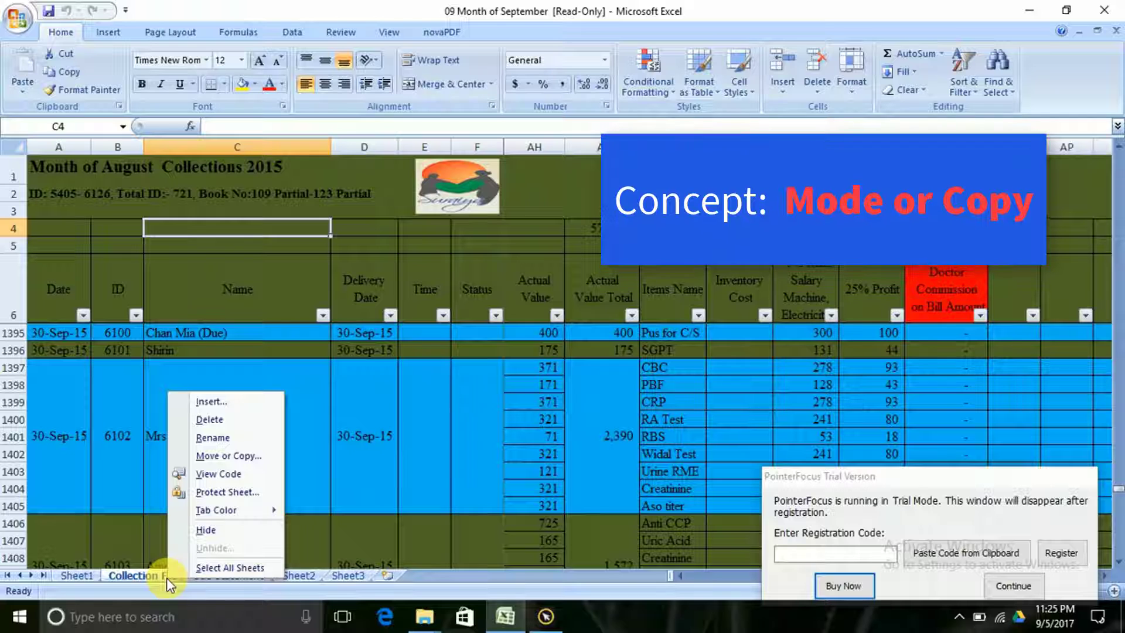
click(225, 457)
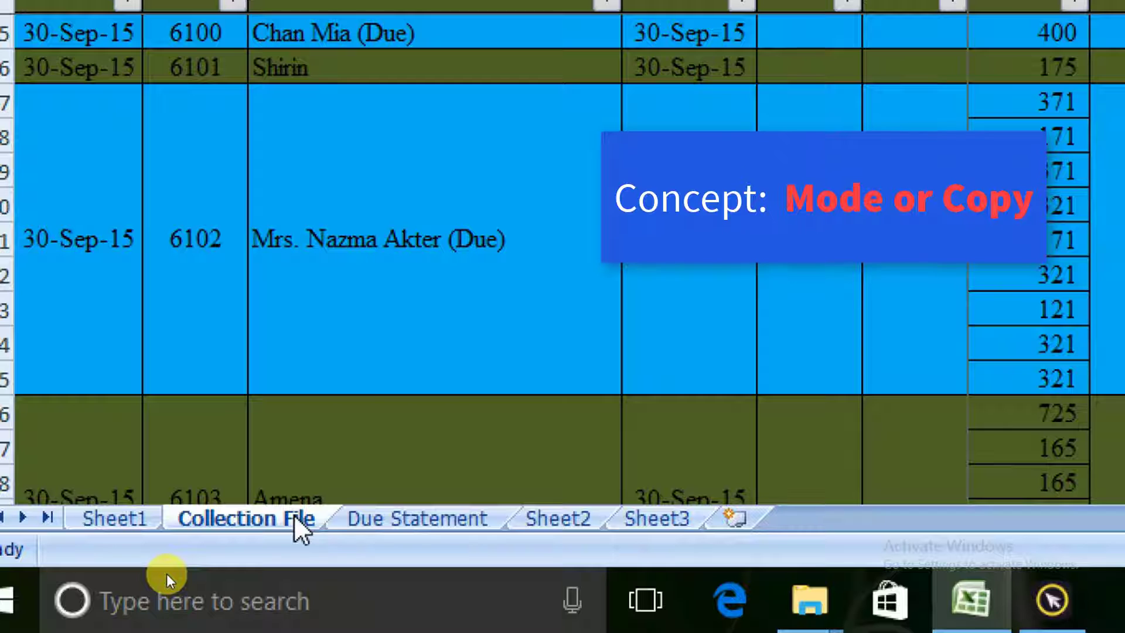
right_click(297, 523)
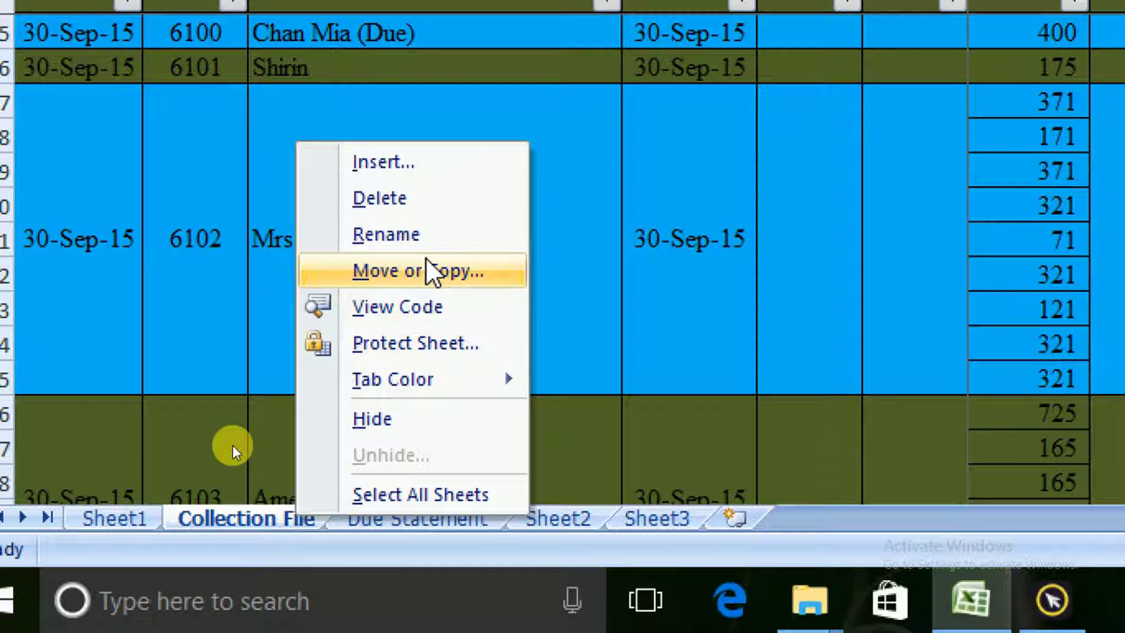
click(432, 271)
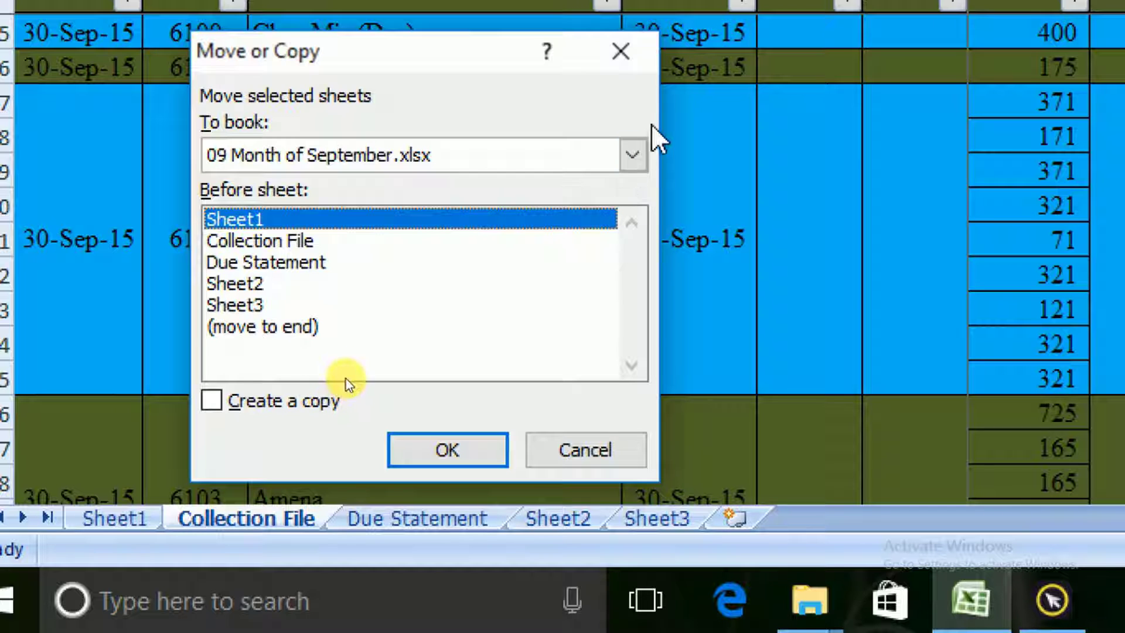
Copy the Collection File sheet into a new workbook, keeping the original
click(632, 157)
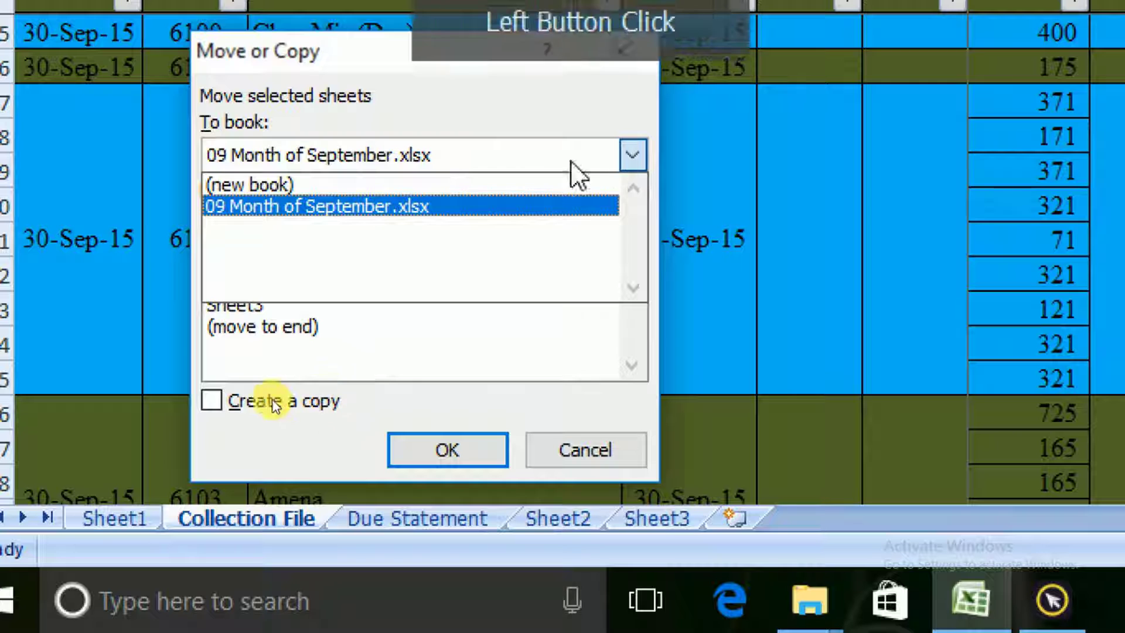
click(286, 184)
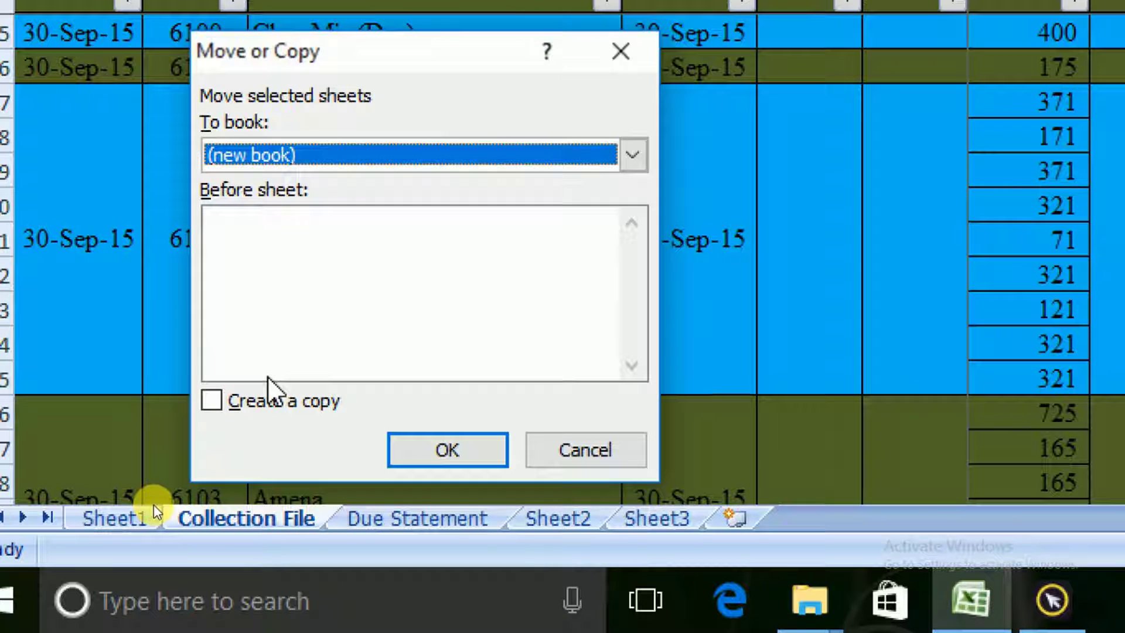
click(213, 403)
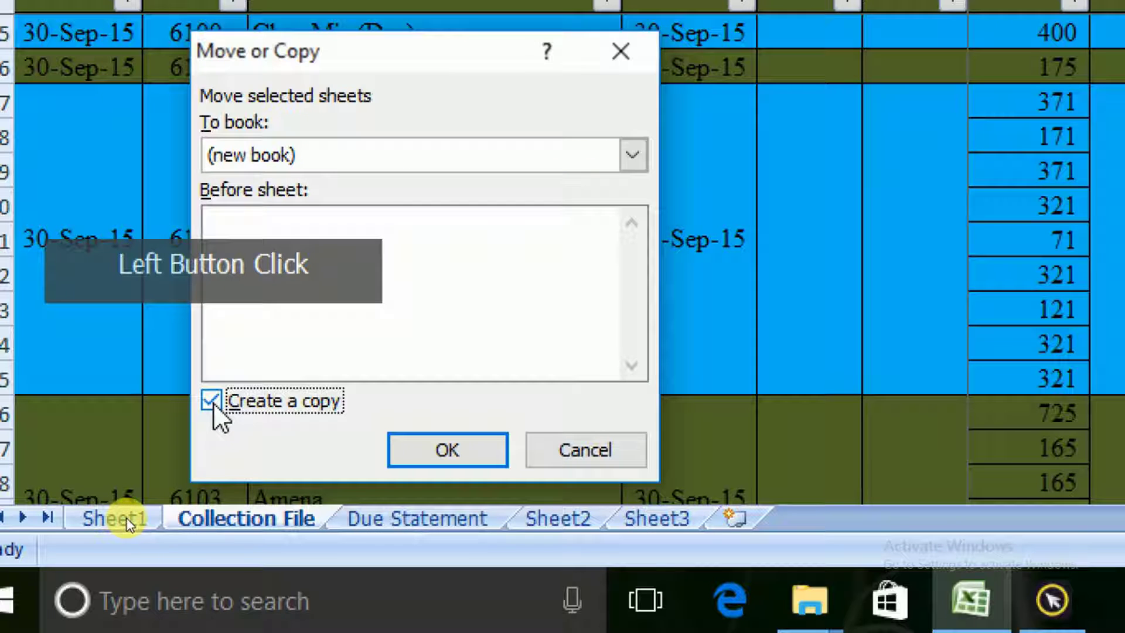
click(478, 453)
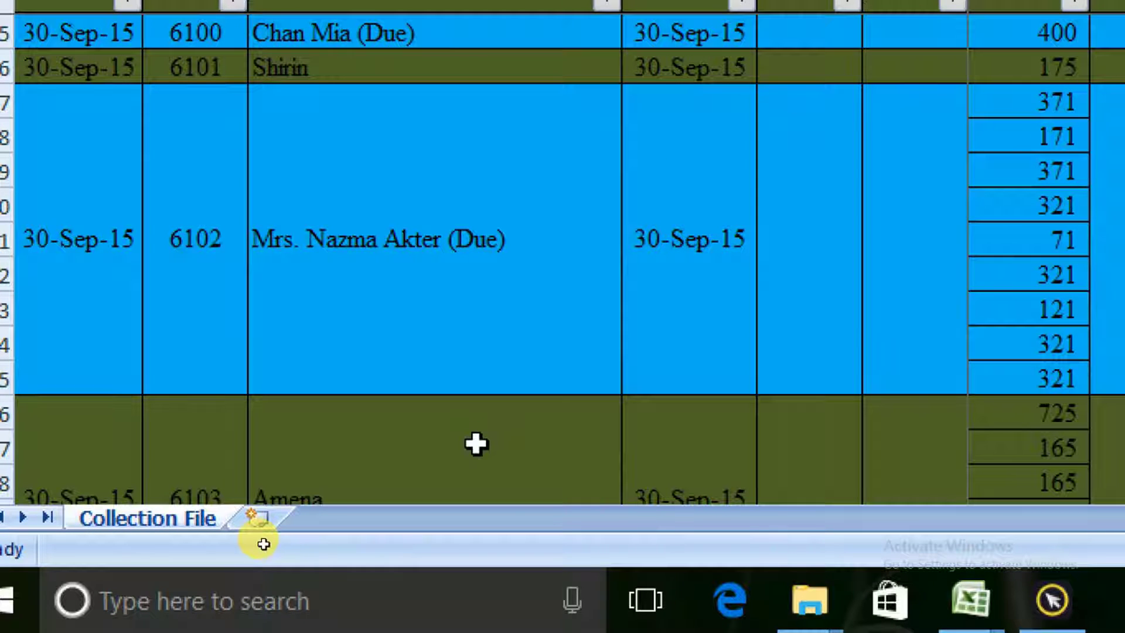
Save the new workbook to the Desktop as '1. ROBIN Draft 2' and minimize Excel
key(ctrl+s)
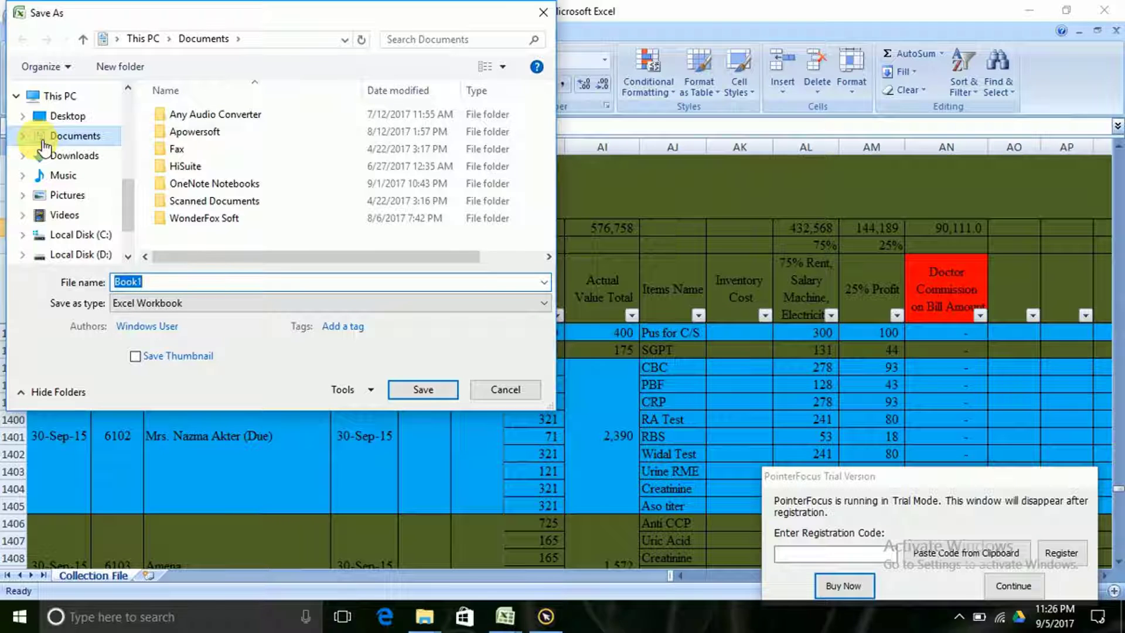
click(66, 121)
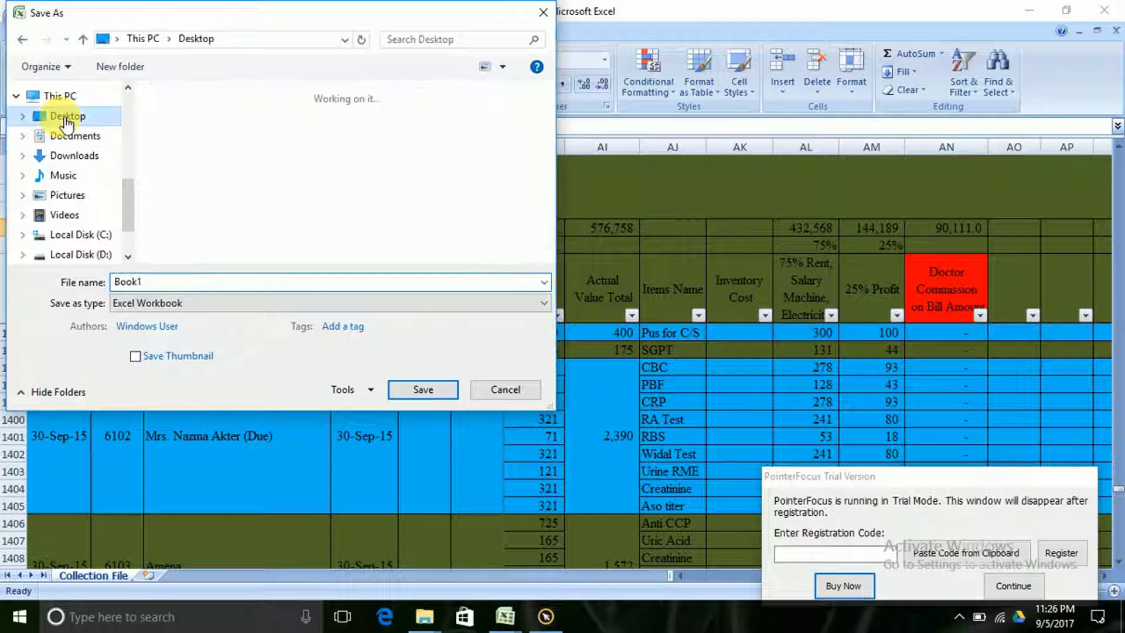
double_click(157, 284)
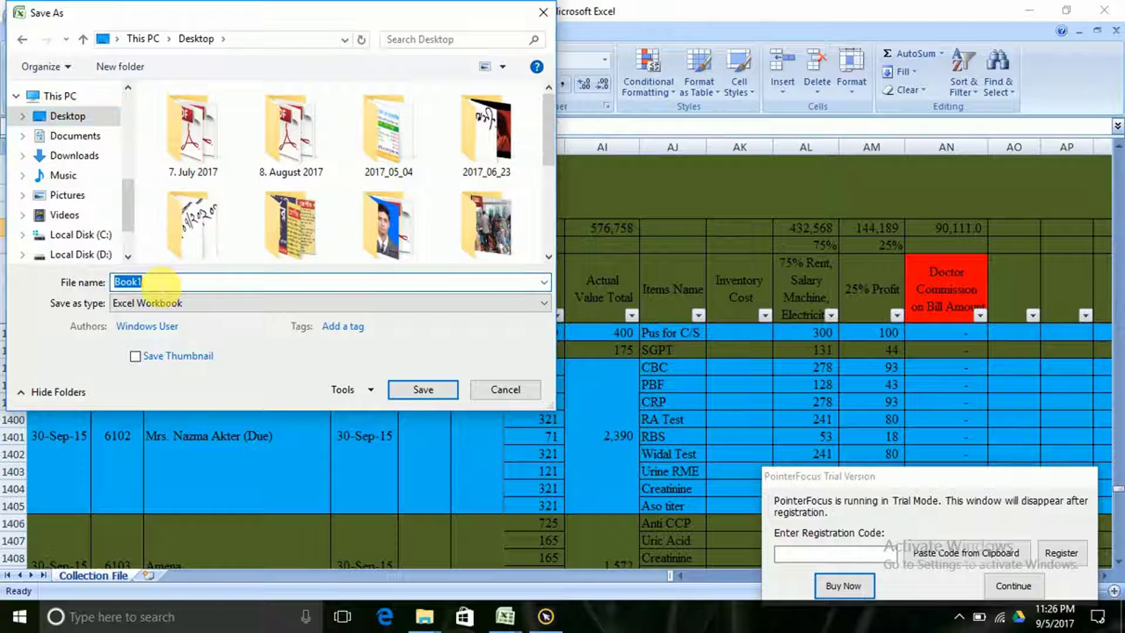
key(BackSpace)
text(1. ROBIN dRAT)
key(BackSpace)
key(BackSpace)
key(BackSpace)
key(BackSpace)
text(Dr)
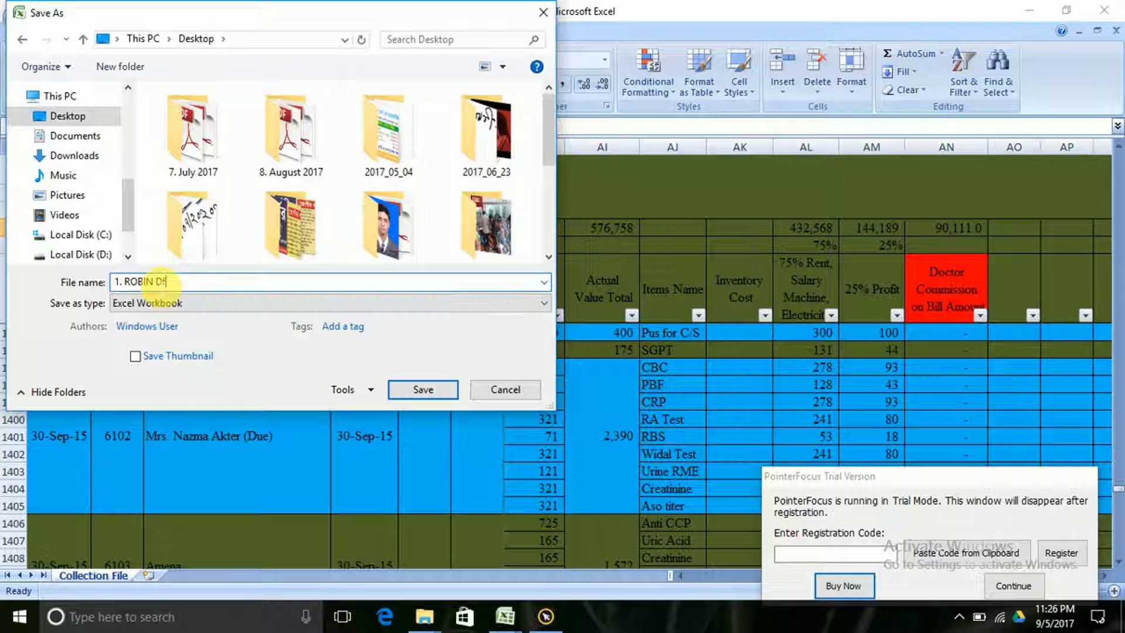
text(aft 2)
click(420, 396)
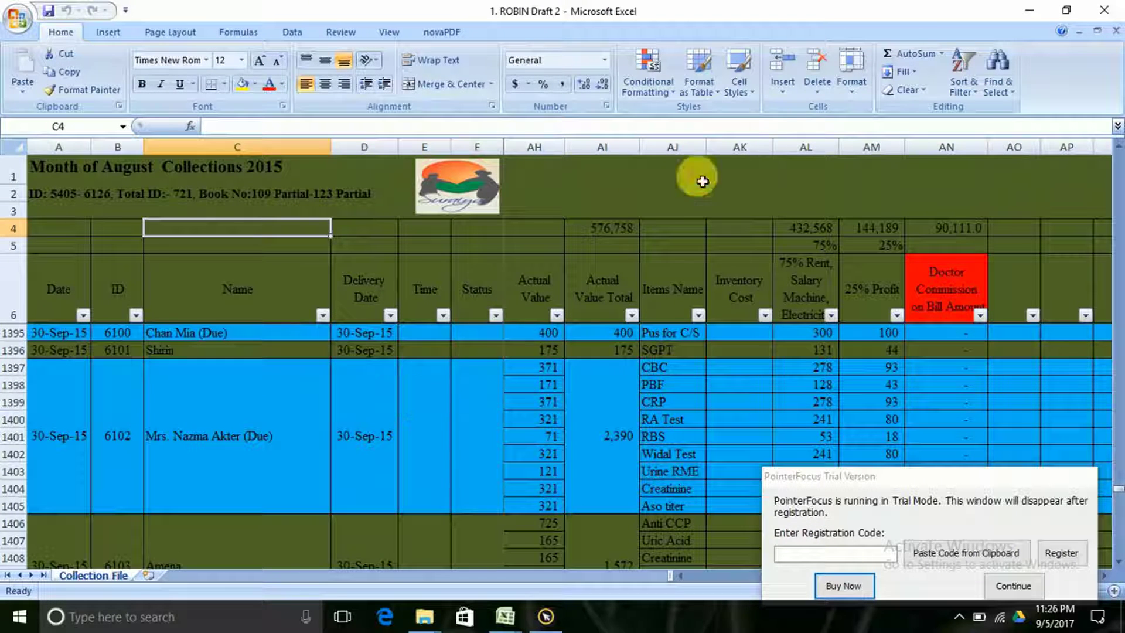
click(1028, 11)
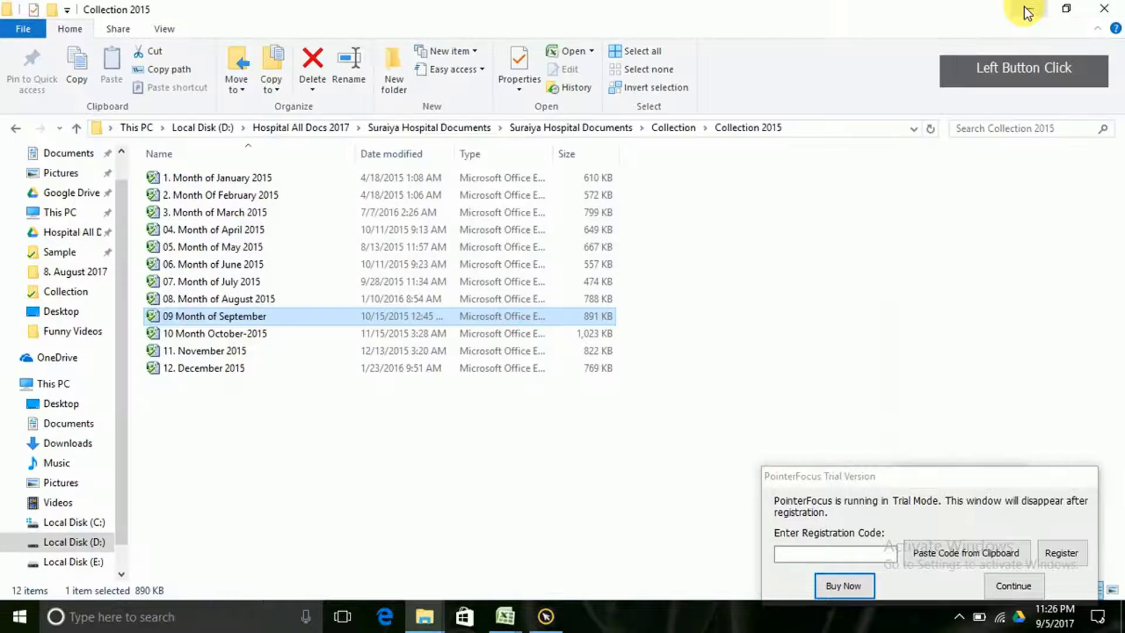
Minimize the Collection 2015 folder window to reveal the desktop
click(1025, 10)
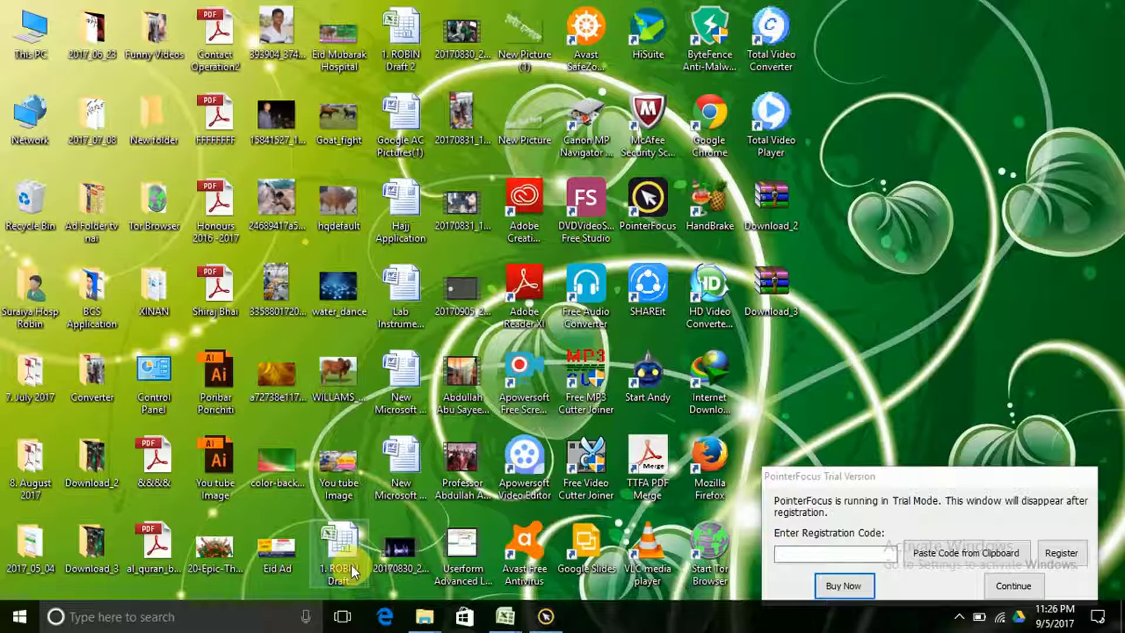
Open the '1. ROBIN Draft 2' workbook from the desktop icon
double_click(397, 70)
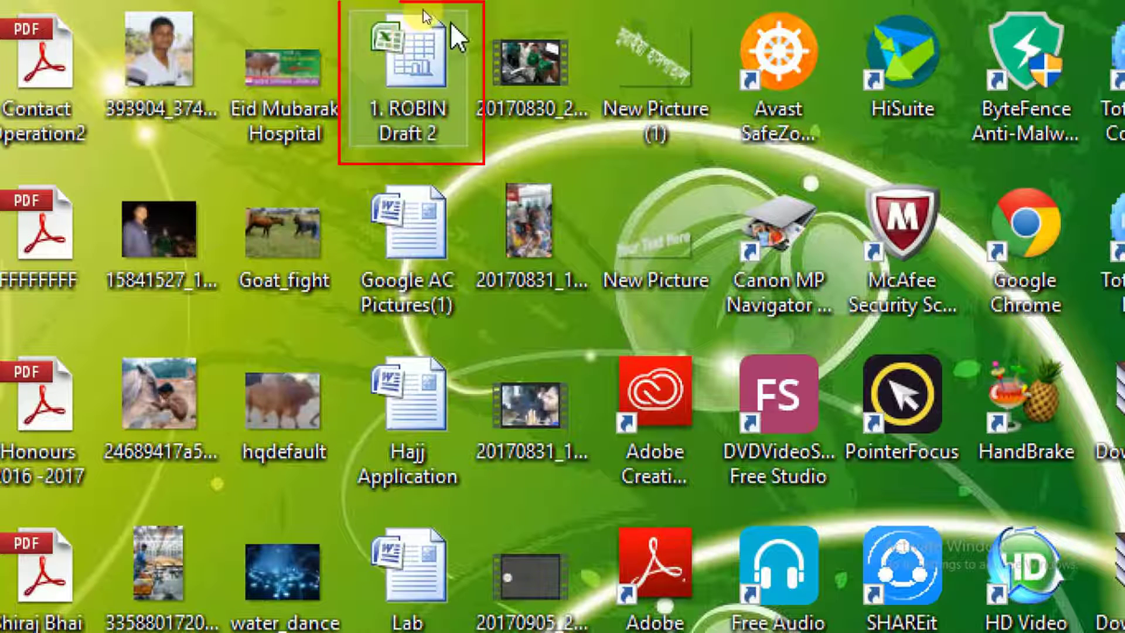
double_click(399, 38)
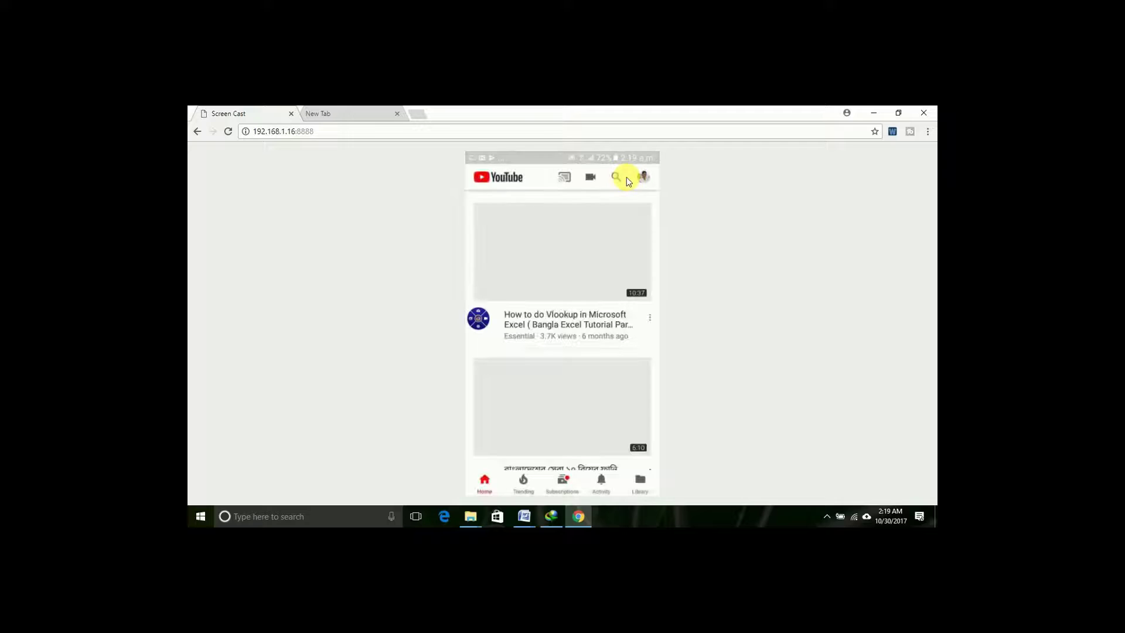
Search YouTube on the cast phone for the tutorial creator's channel name
click(627, 177)
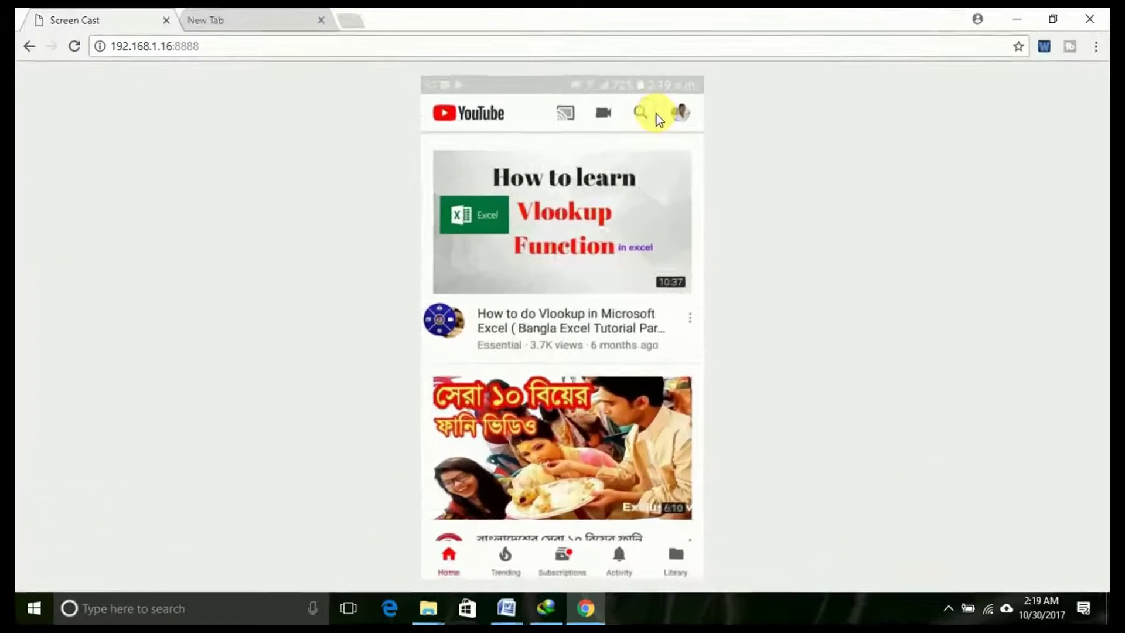
click(625, 177)
text(r)
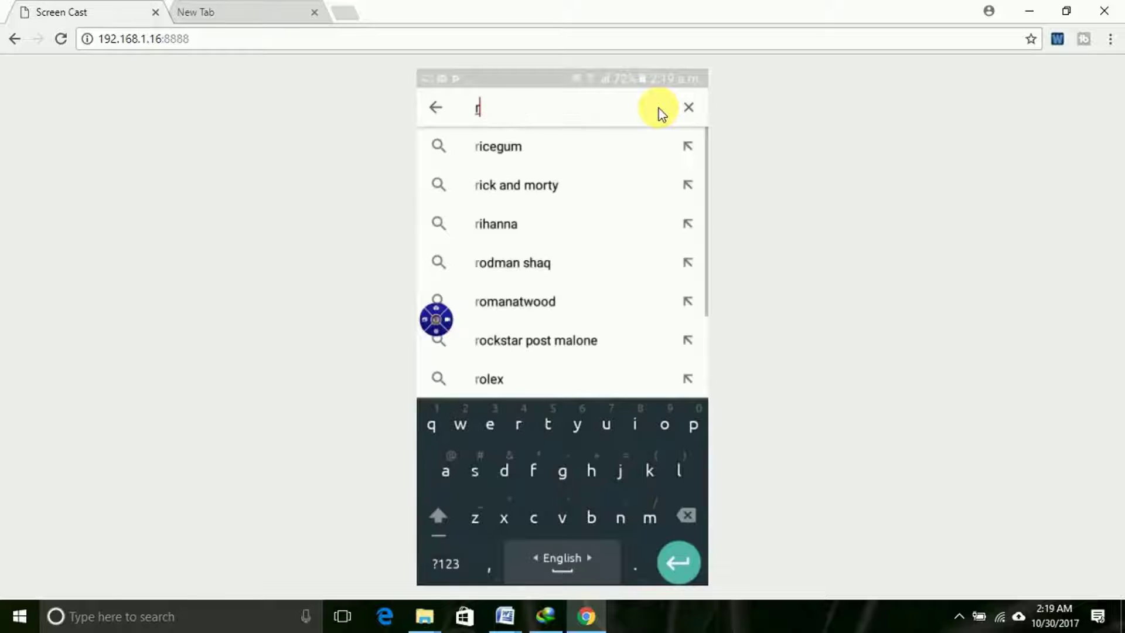
text(obin )
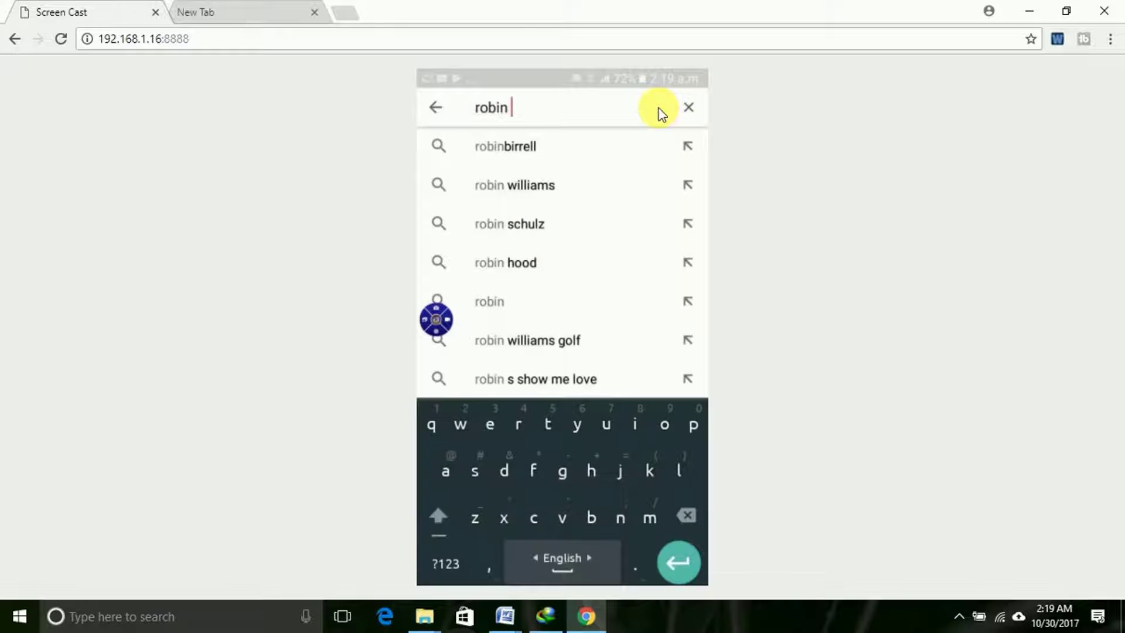
text(yeasin)
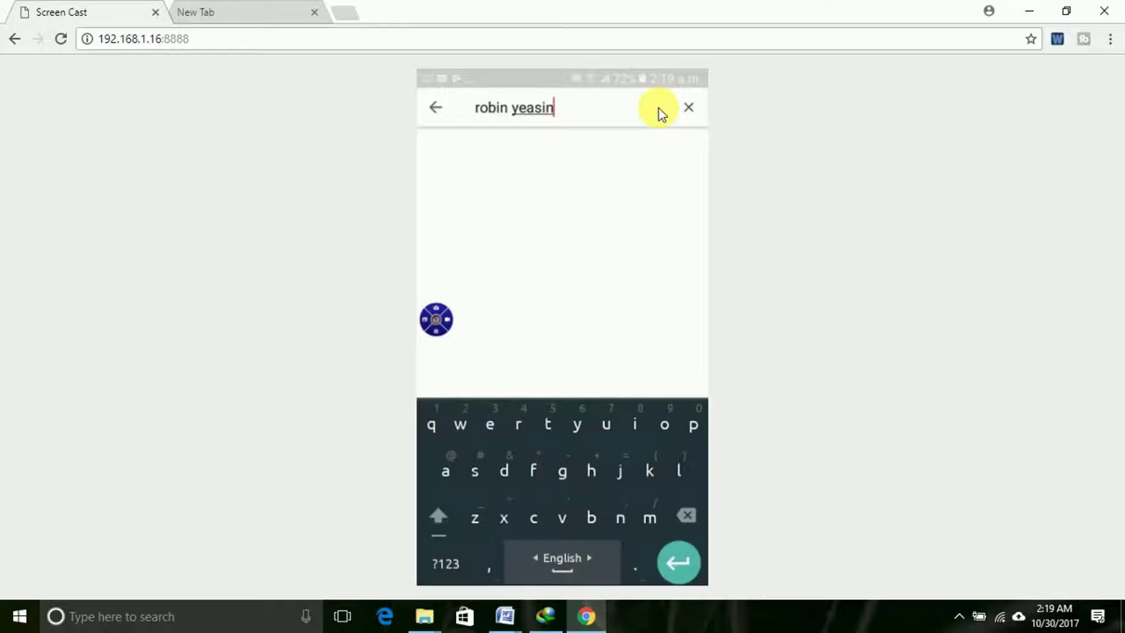
key(Return)
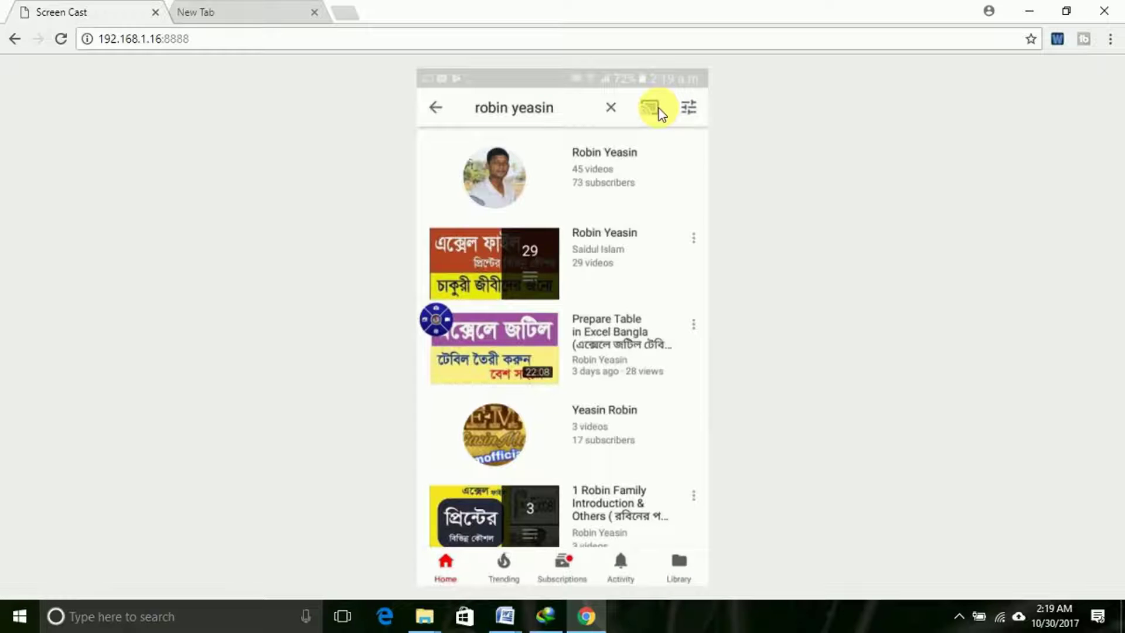